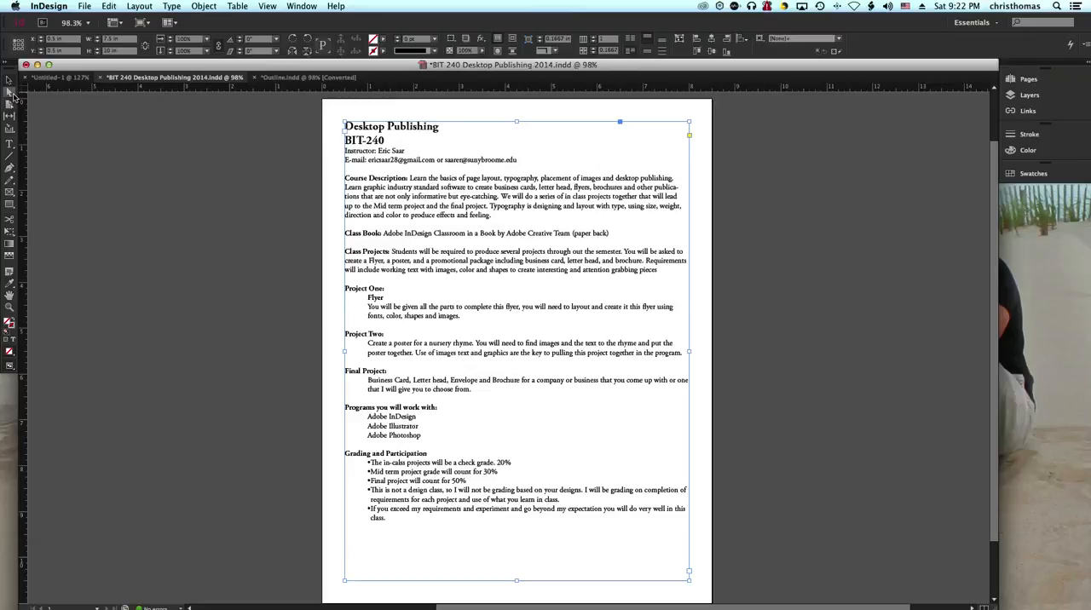
Step: Create a new one-page Letter document for print with the default margins and facing pages
left_click(70, 23)
left_click(84, 6)
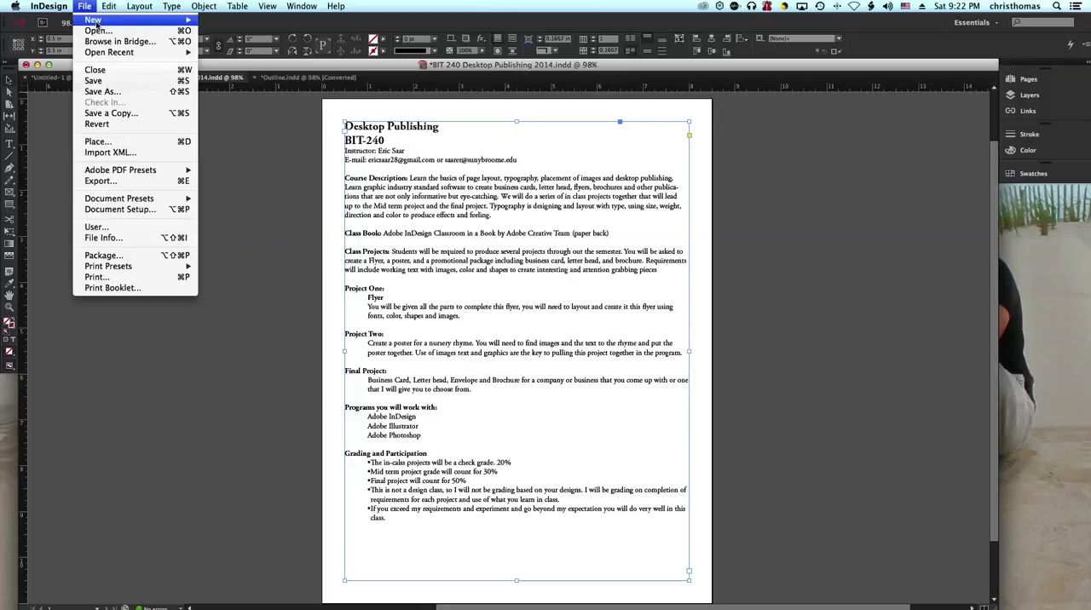
mouse_move(96, 22)
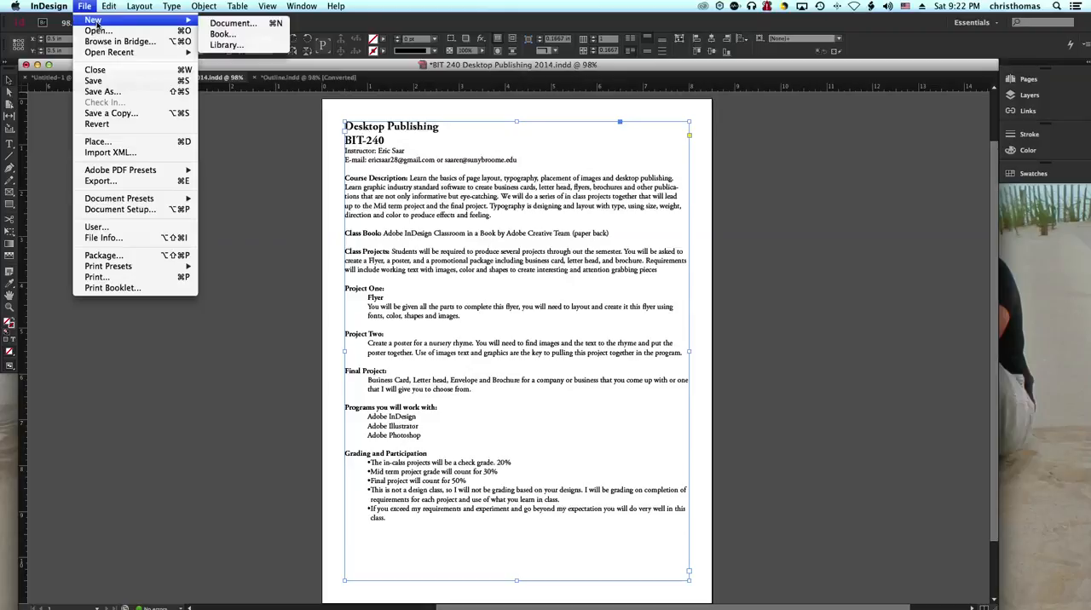
left_click(233, 26)
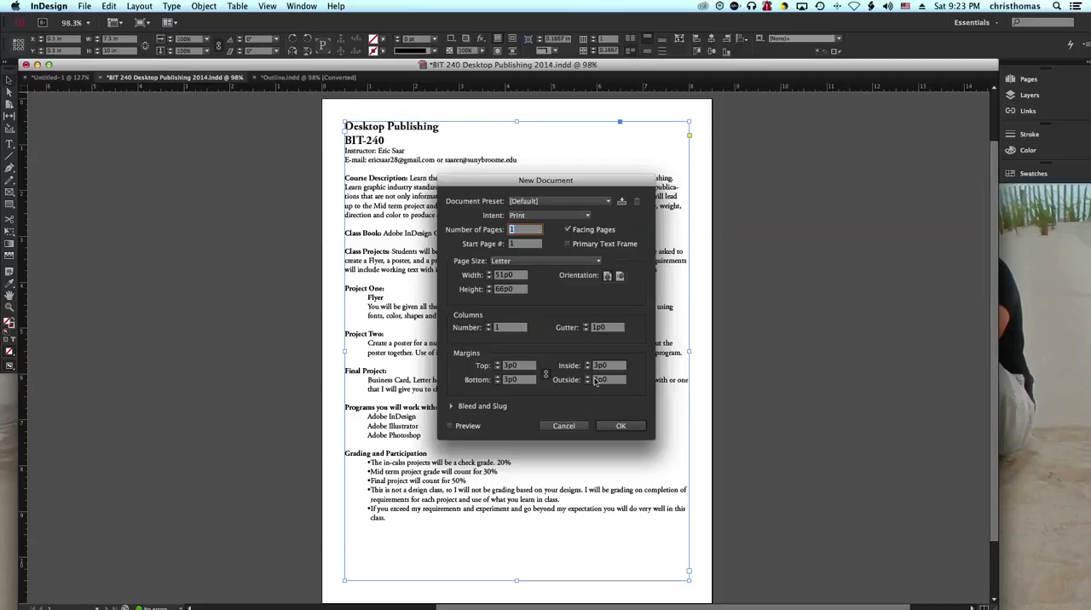
left_click(621, 426)
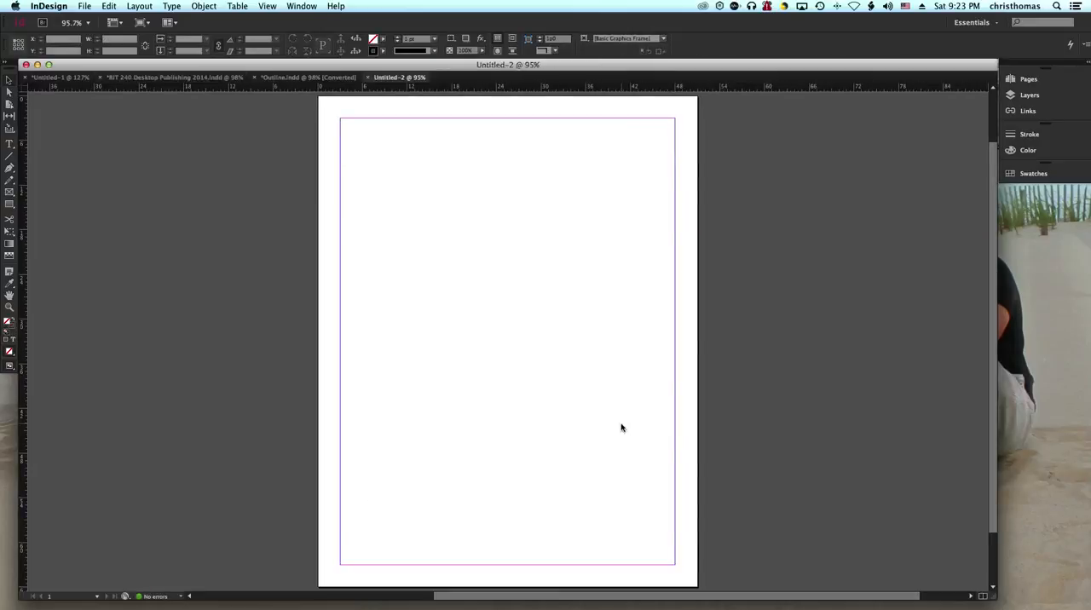
Step: Draw a rectangle about 19p3.6 by 12p10.8 near the page's upper edge and a square about 15p1.2 wide below it
left_click(9, 206)
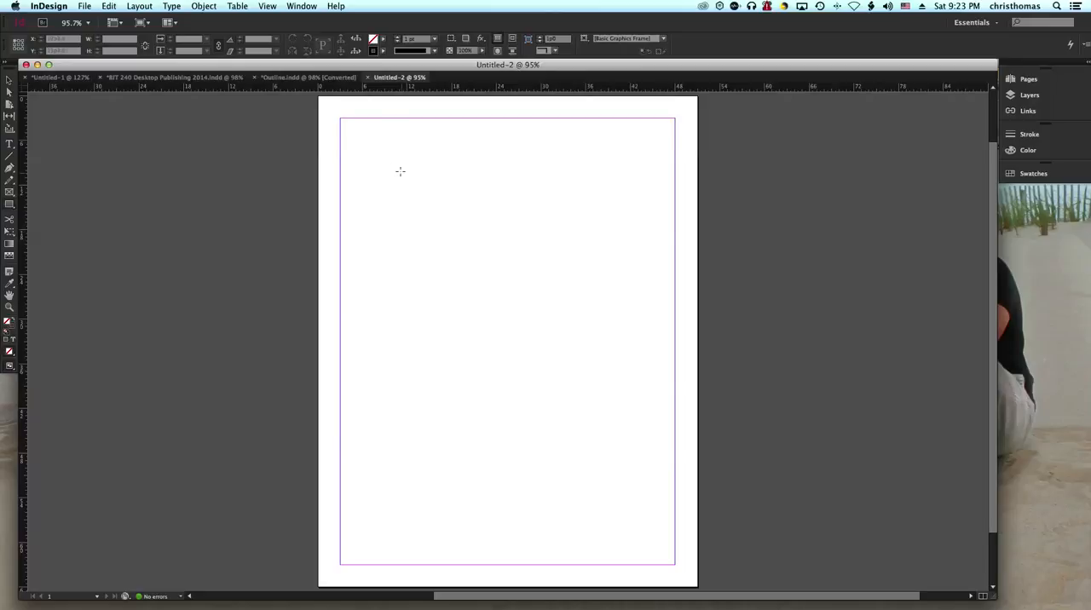
left_click_drag(394, 137, 538, 236)
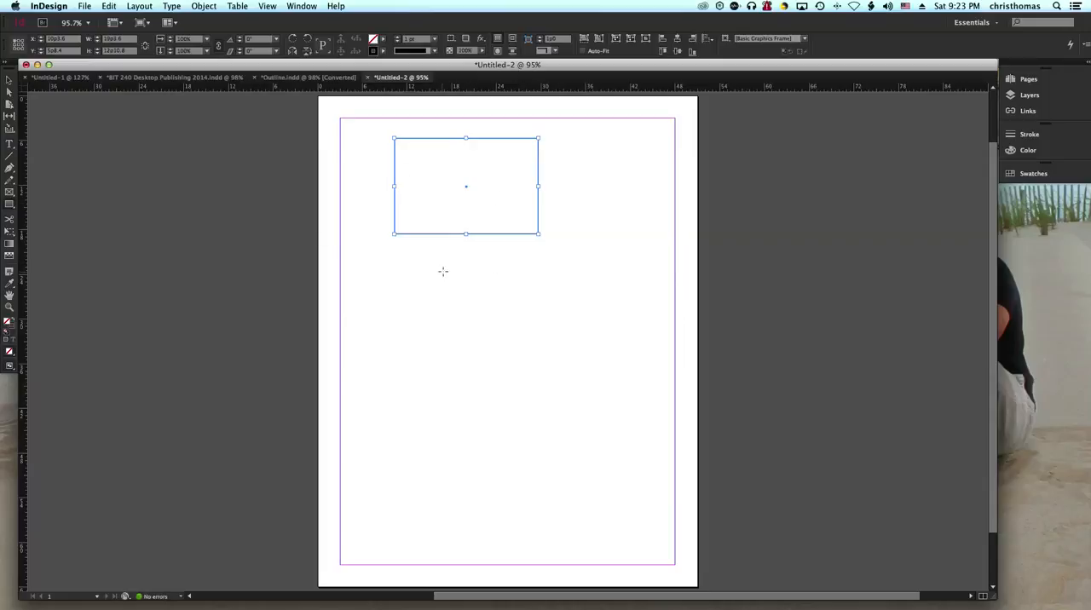
left_click_drag(417, 256, 568, 369)
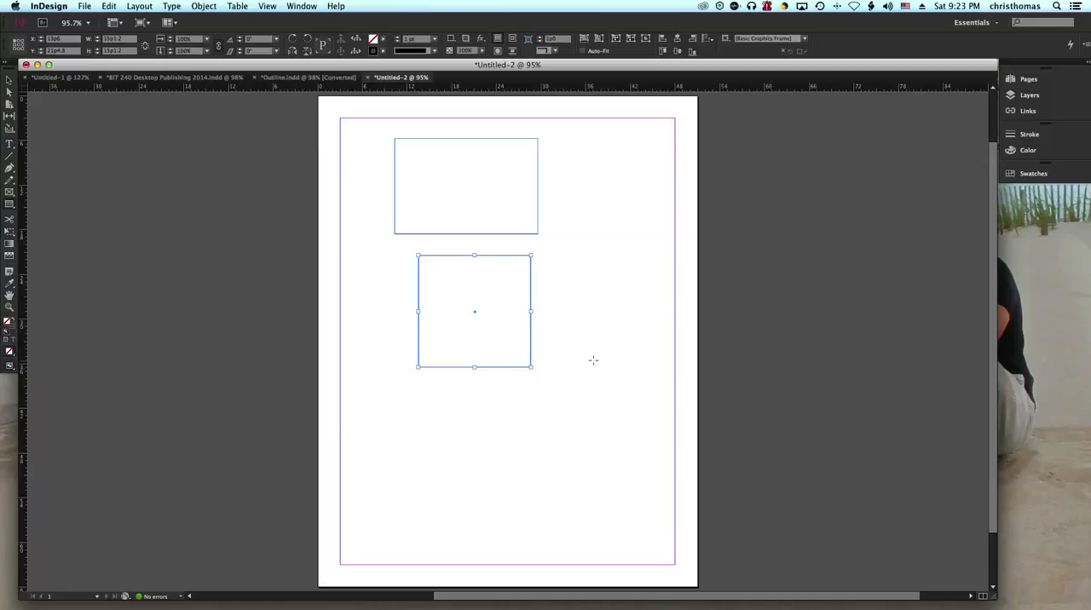
left_click_drag(588, 234, 651, 445)
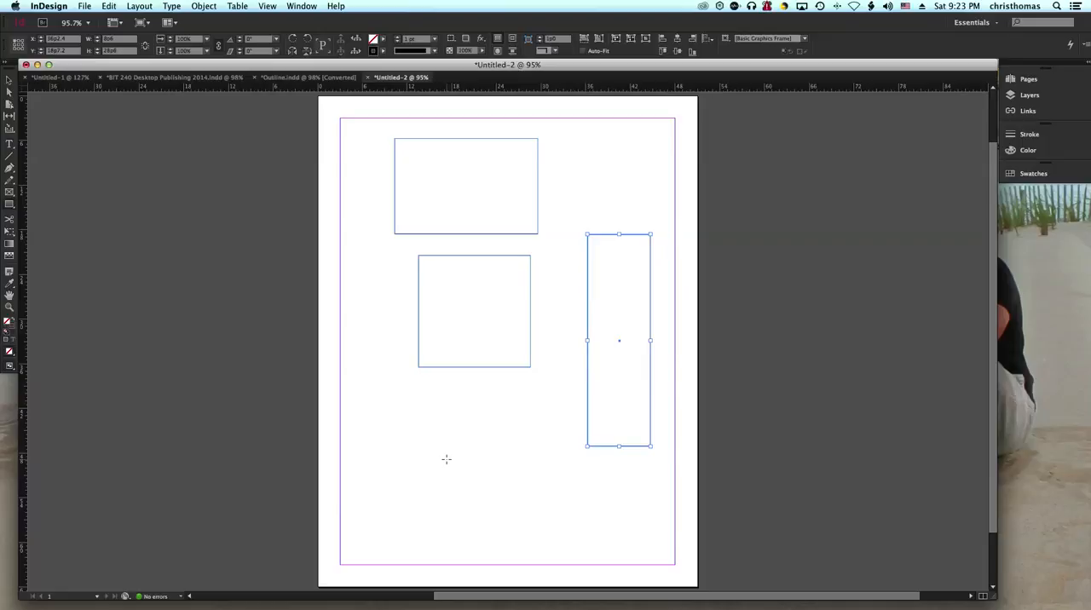
key("Delete")
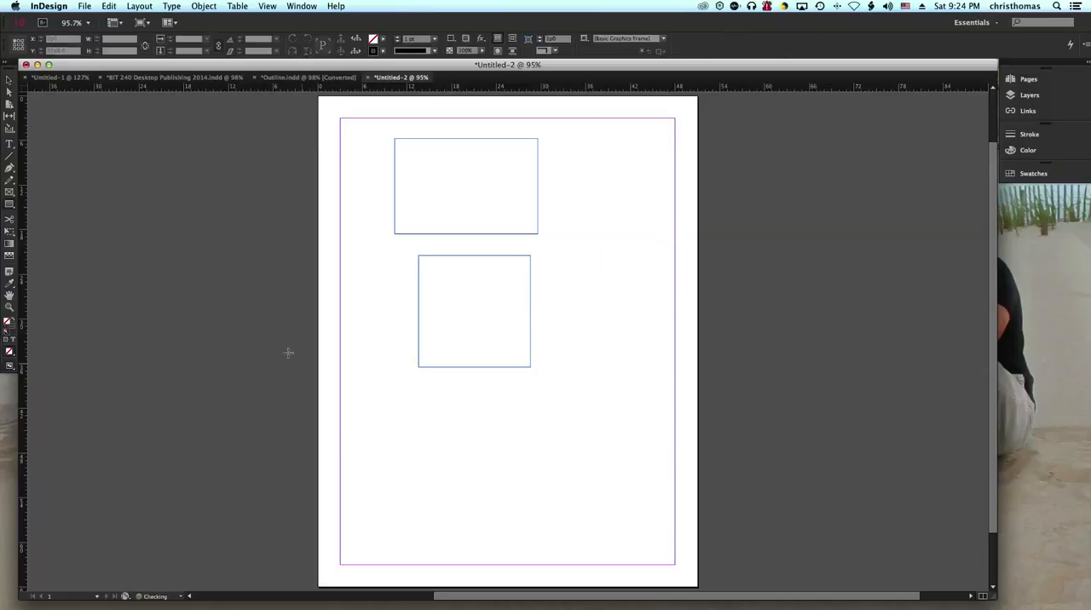
Step: Draw a tall ellipse about 11p2.4 by 18p1.2 beside the rectangle and a circle about 10p9.6 across below it
left_click(13, 208)
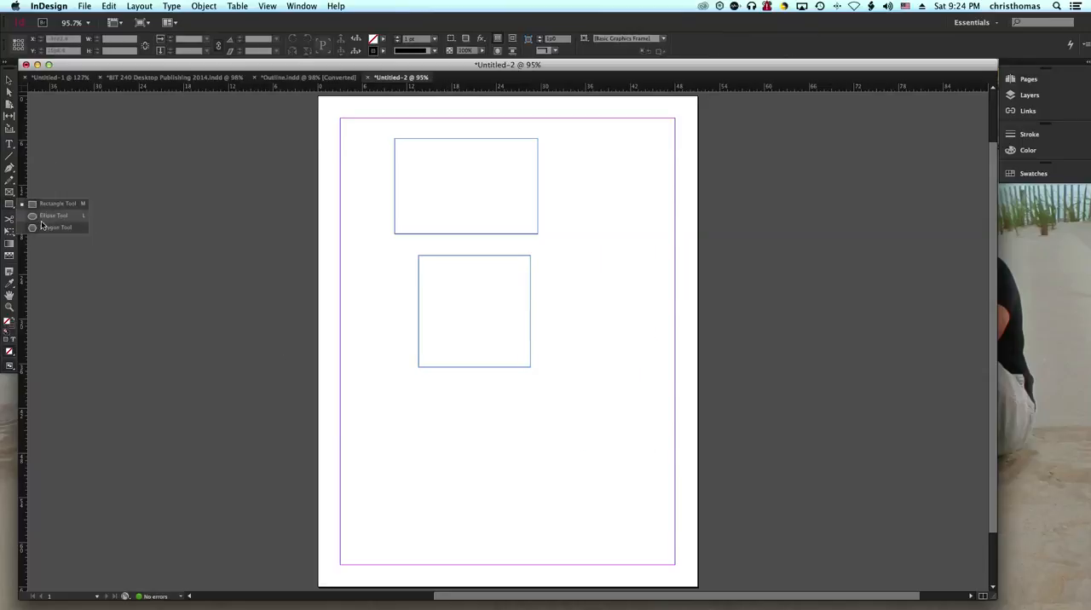
left_click(49, 215)
left_click_drag(578, 148, 661, 284)
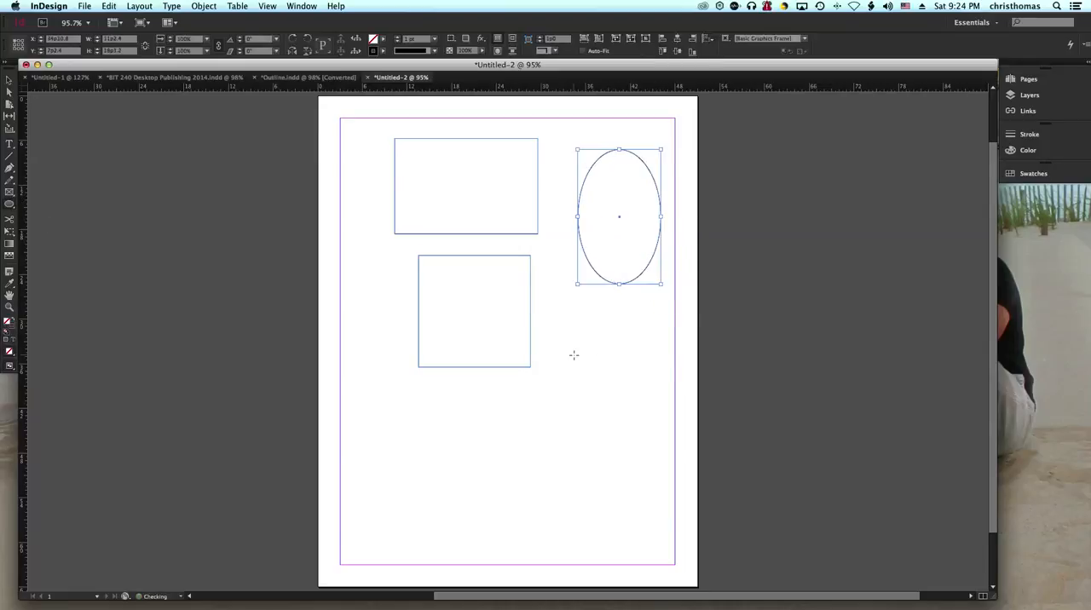
left_click_drag(551, 343, 645, 423)
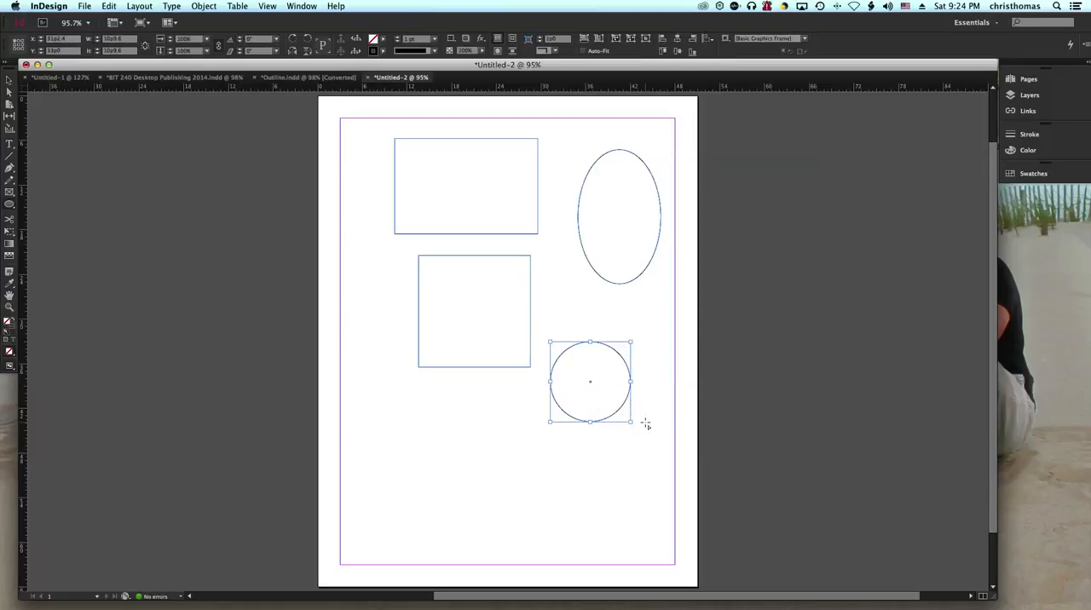
Step: Select the unfilled rectangle and the ellipse in turn by their outlines, and clear the selection
left_click(10, 80)
left_click(145, 142)
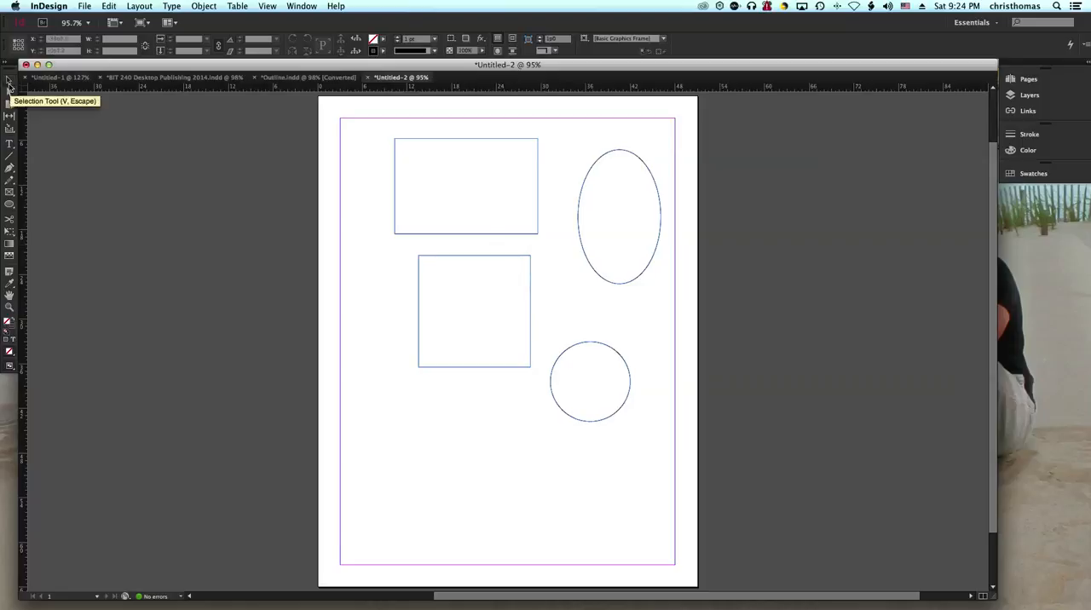
left_click(457, 237)
left_click(585, 254)
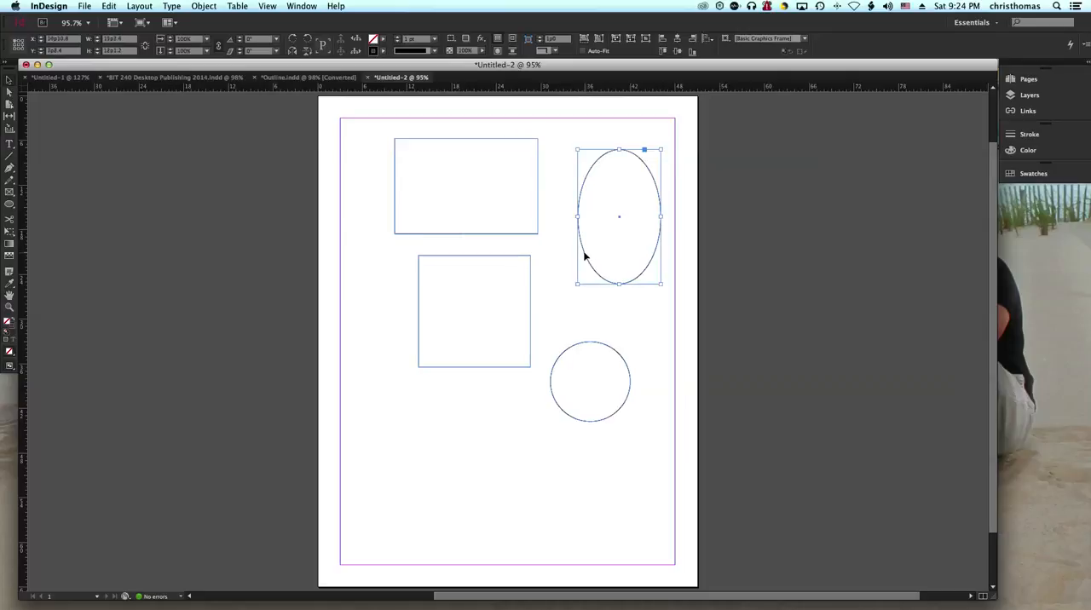
left_click(523, 208)
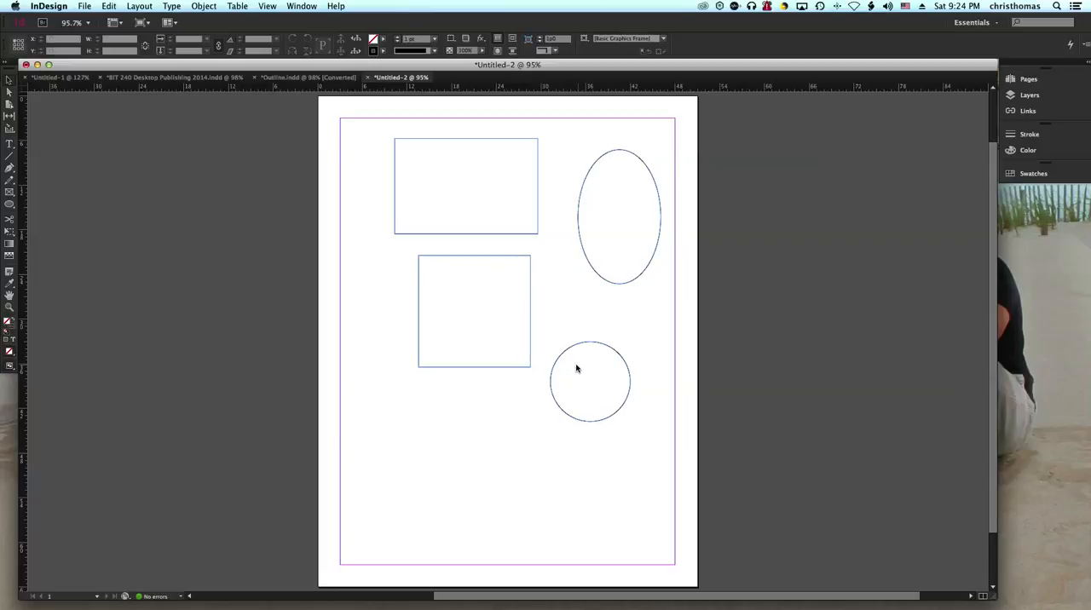
Step: Fill the square with yellow C=0 M=0 Y=100 K=0, move it down toward the left margin and deselect it
left_click(530, 334)
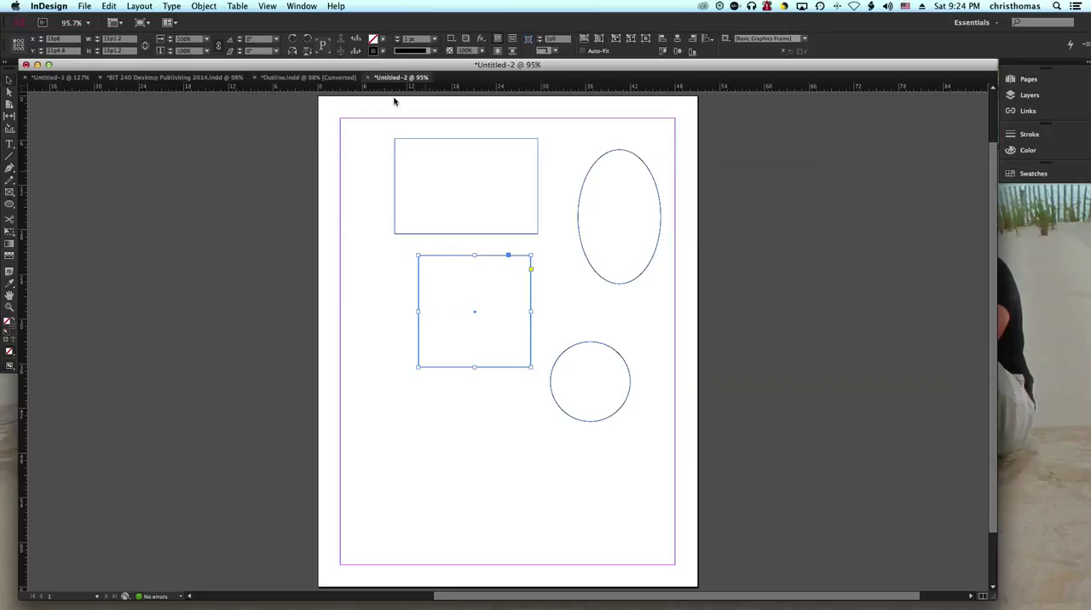
left_click(383, 39)
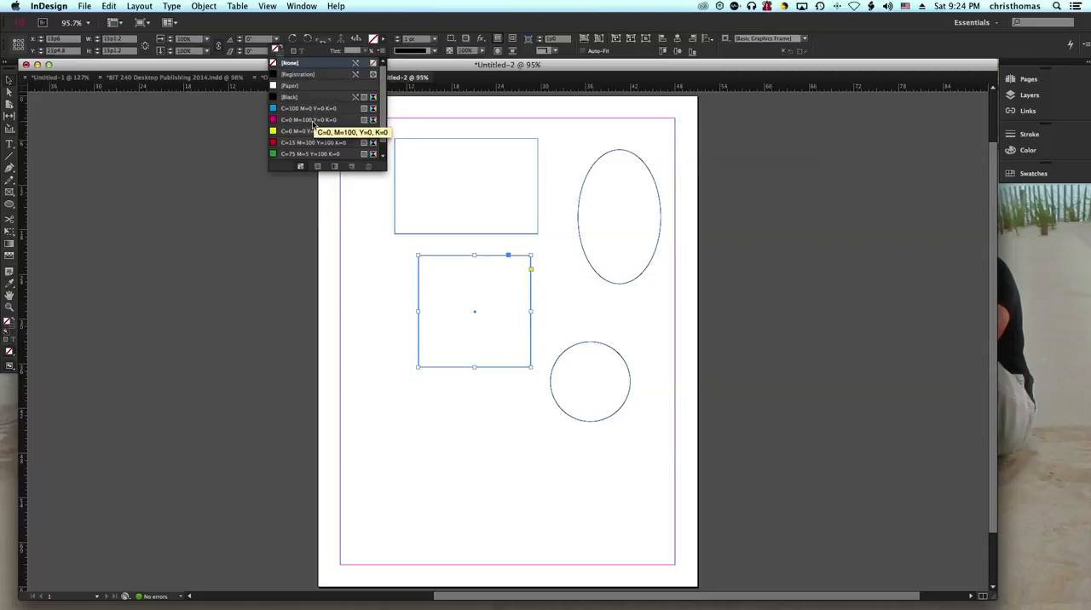
left_click(311, 131)
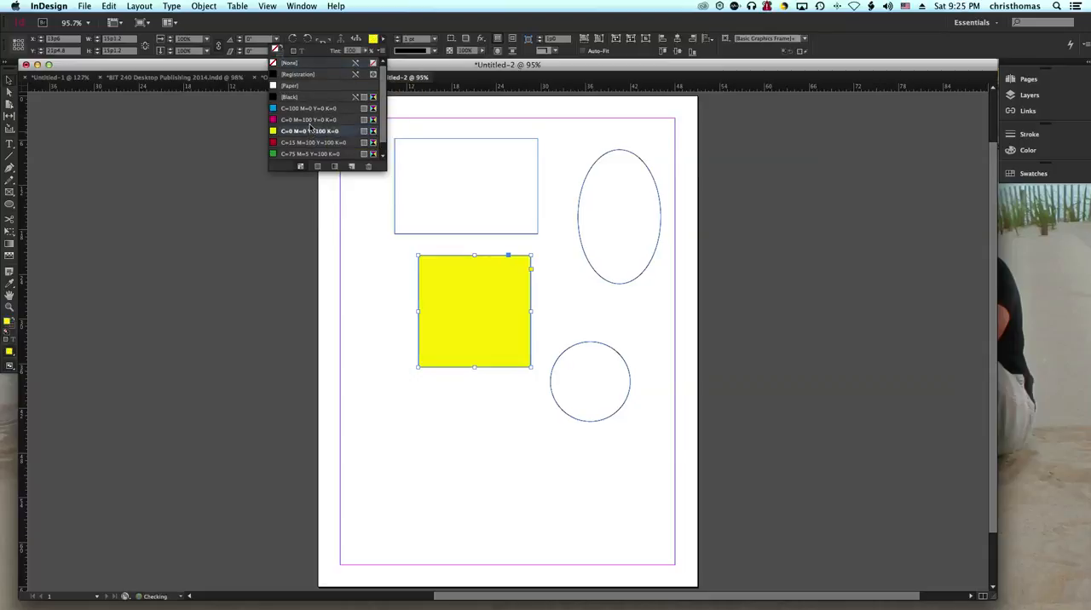
left_click(356, 221)
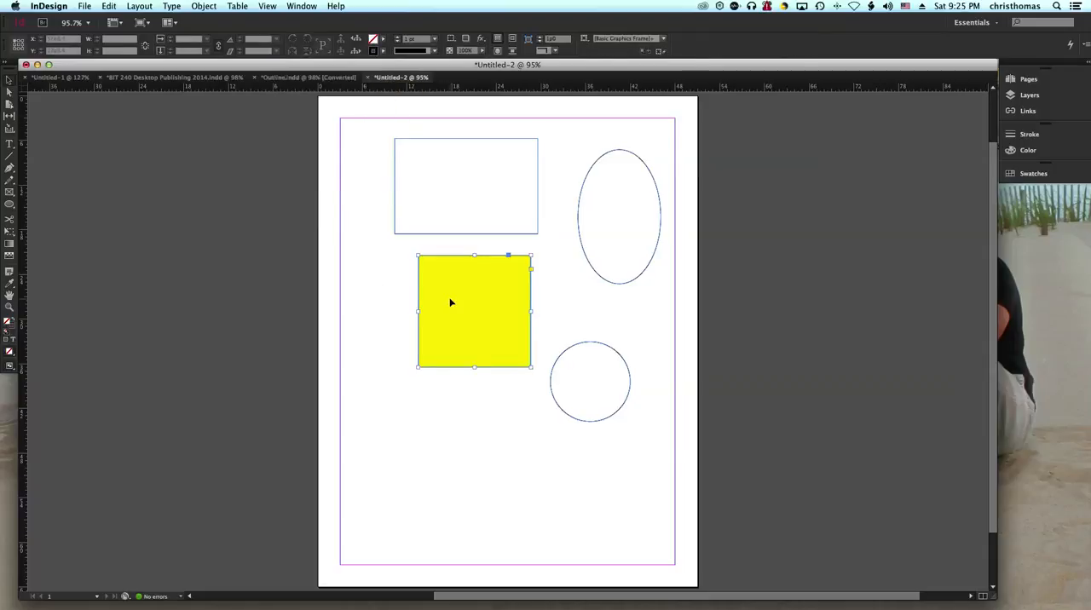
left_click_drag(482, 293, 429, 316)
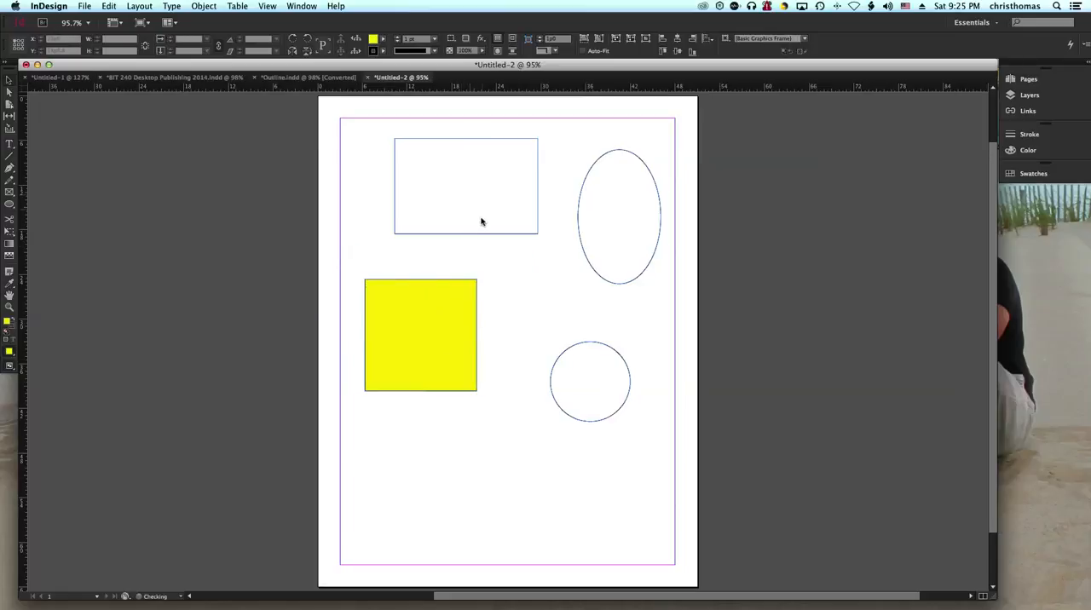
left_click(464, 205)
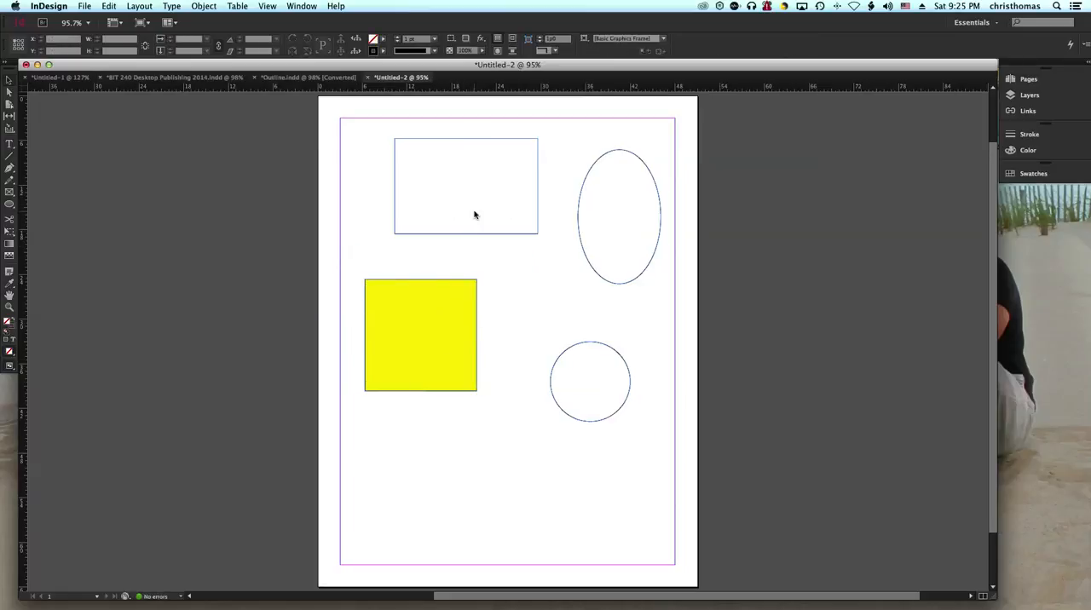
Step: Give the yellow square a 5 pt magenta outline, C=0 M=100 Y=0 K=0
left_click(459, 300)
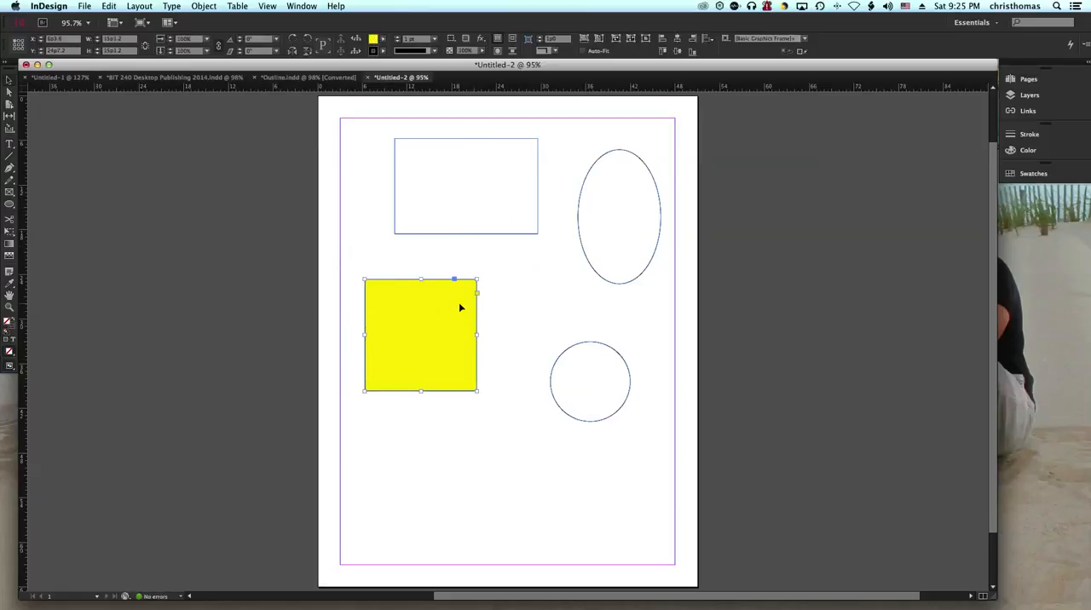
left_click(383, 53)
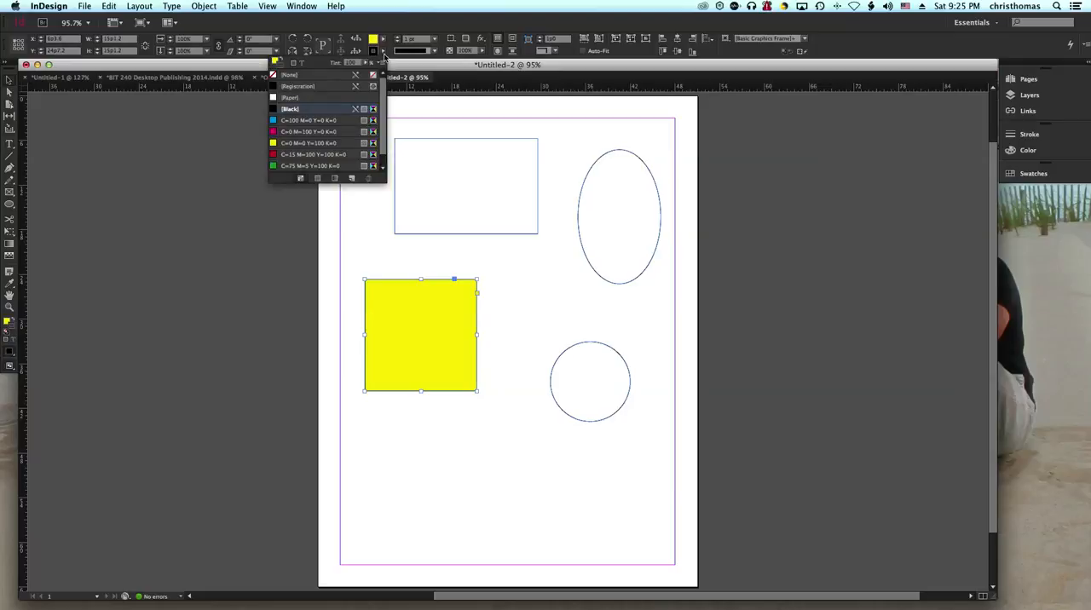
left_click(320, 137)
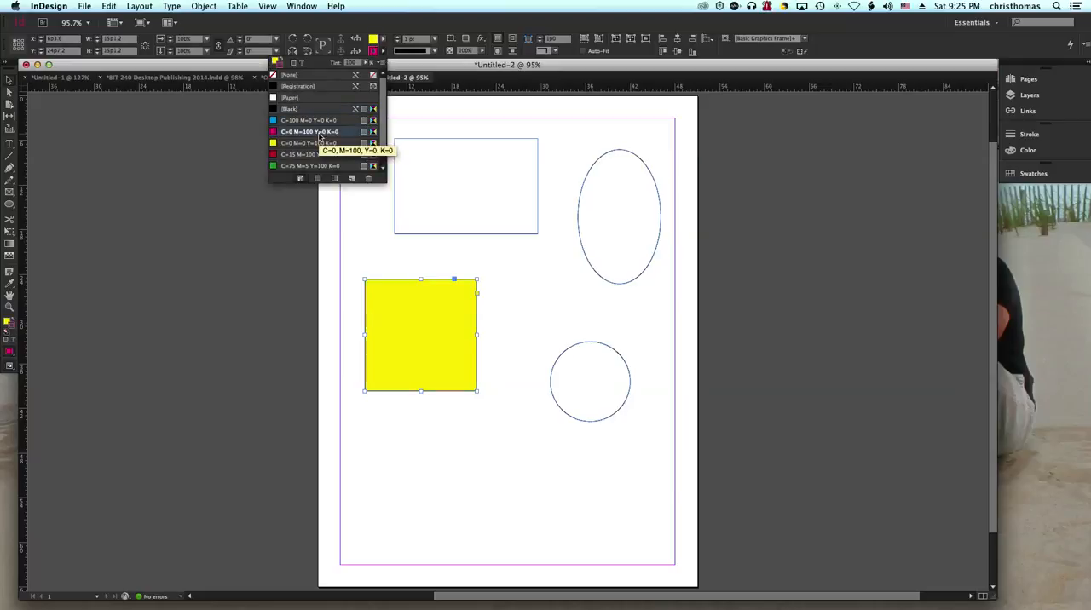
left_click(439, 41)
left_click(418, 148)
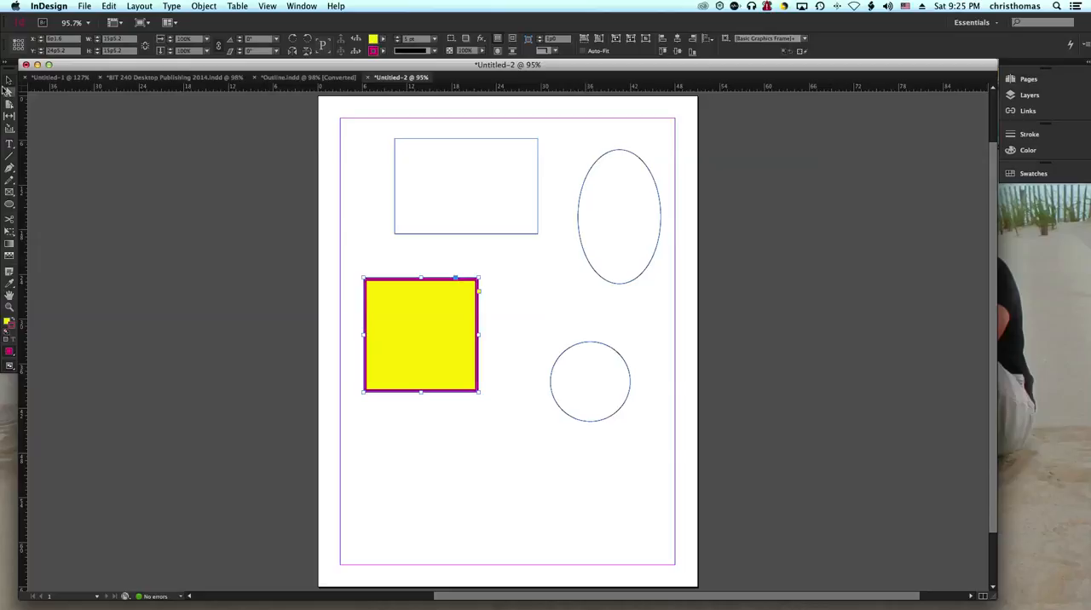
Step: Move the yellow square up beneath the rectangle and resize it freehand to about 15p6 by 15p1.2
left_click_drag(421, 306, 432, 276)
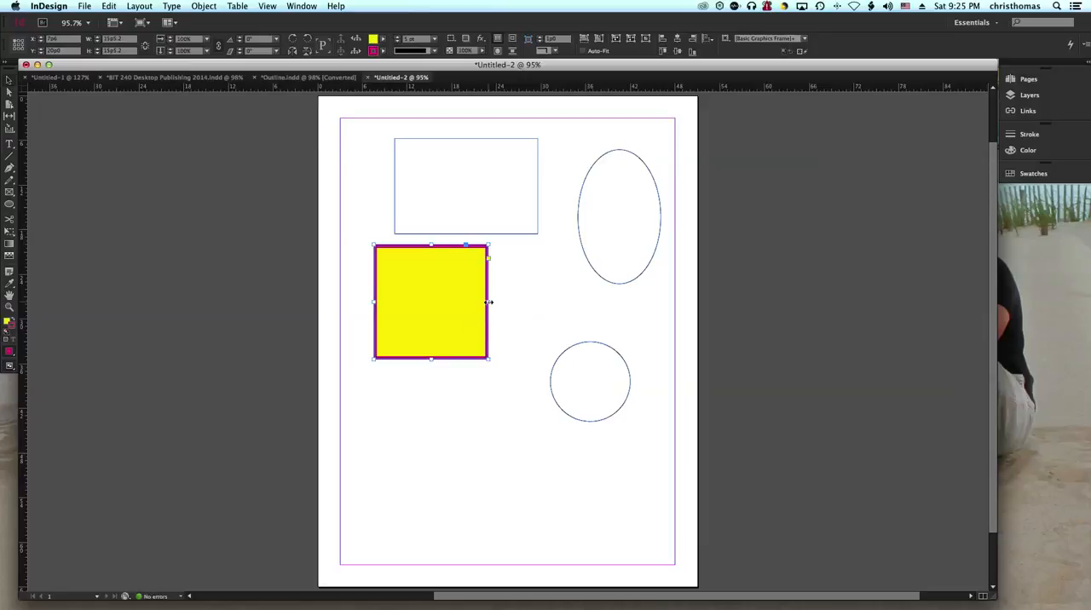
mouse_move(488, 301)
left_mouse_down()
mouse_move(555, 304)
mouse_move(493, 302)
left_mouse_up()
mouse_move(495, 361)
left_mouse_down()
mouse_move(550, 429)
mouse_move(489, 358)
left_mouse_up()
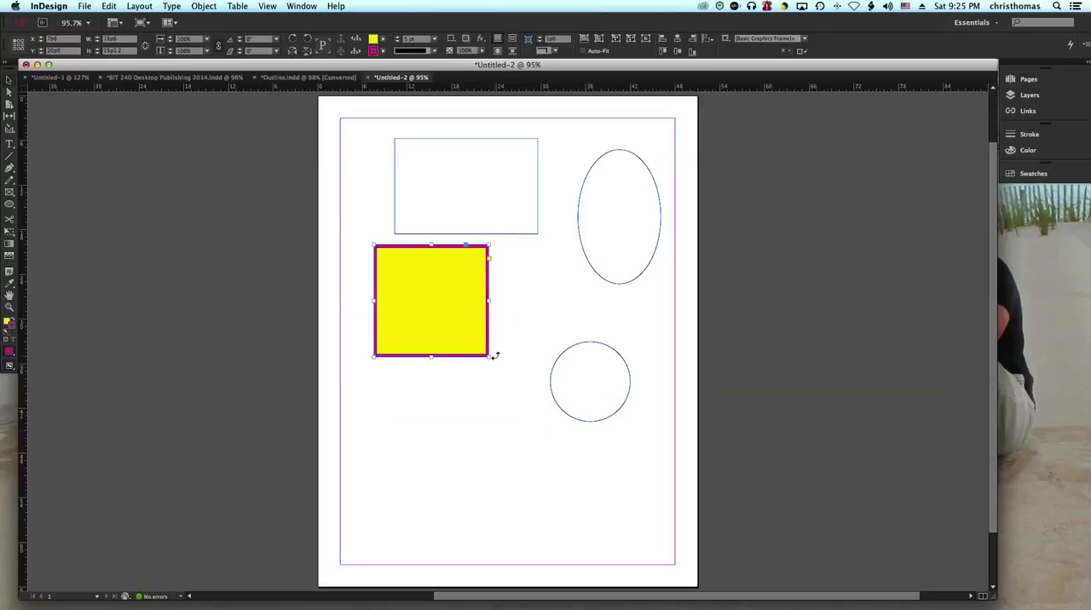
Step: Rotate the yellow square by 90° and shrink it to about 13p2.4 by 12p10
mouse_move(493, 360)
left_mouse_down()
mouse_move(478, 378)
mouse_move(436, 380)
mouse_move(482, 366)
mouse_move(508, 329)
mouse_move(472, 401)
mouse_move(429, 410)
mouse_move(501, 363)
left_mouse_up()
left_click_drag(508, 343, 479, 230)
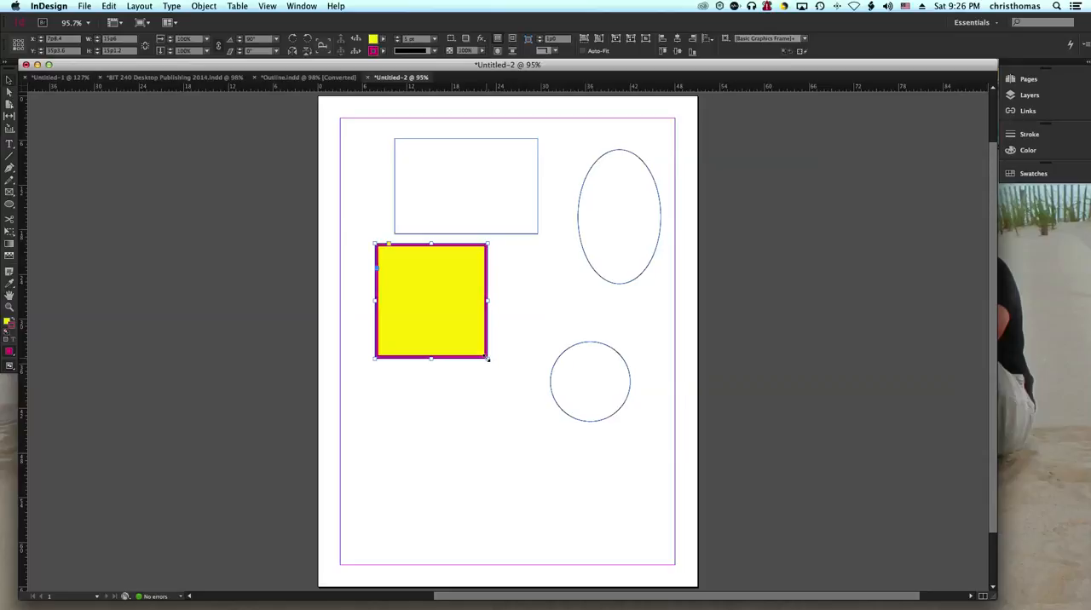
left_click_drag(488, 360, 469, 340)
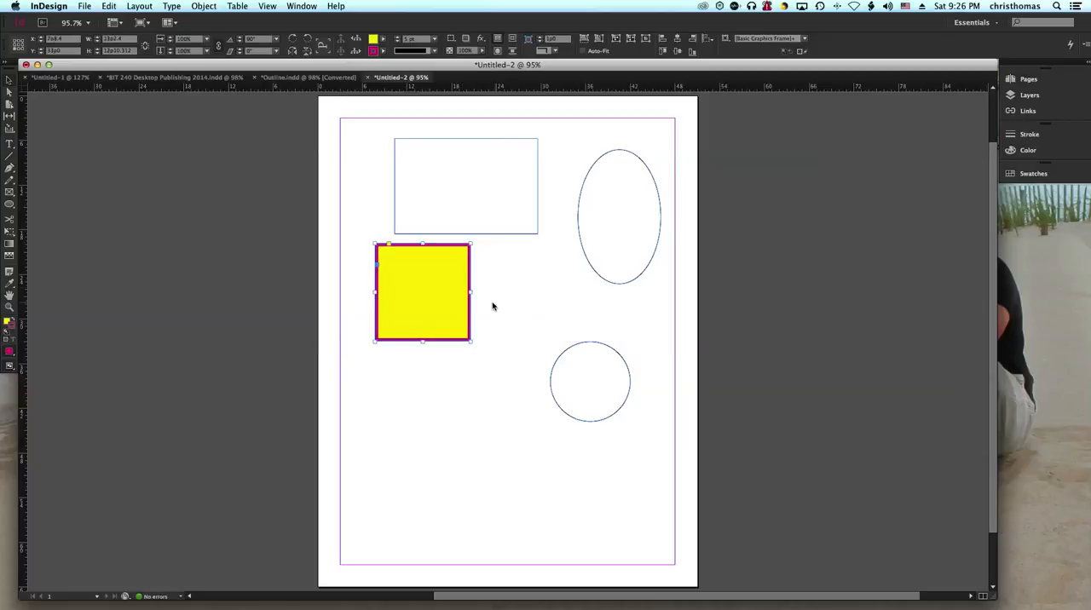
Step: Reduce the unfilled rectangle's height to about 9p10.8 and move the yellow square up close beneath it
left_click(456, 236)
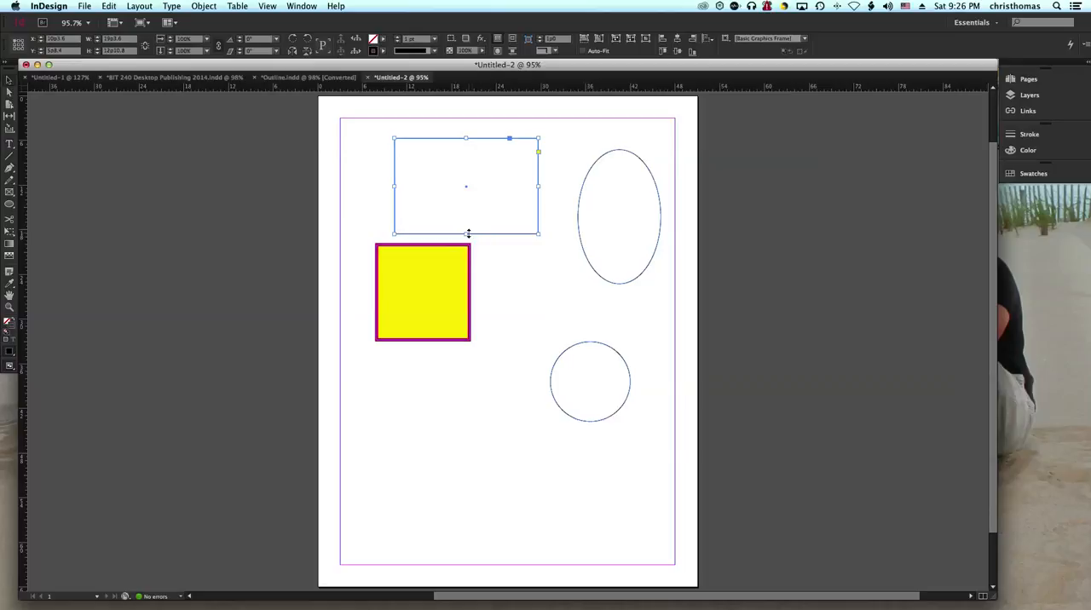
left_click_drag(465, 234, 467, 212)
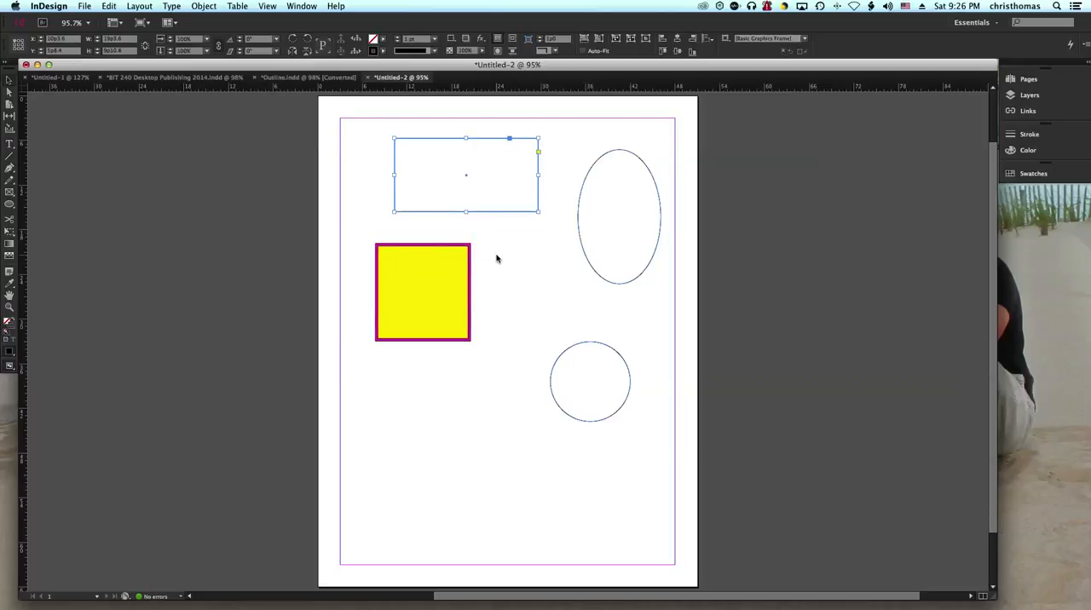
left_click_drag(431, 281, 404, 240)
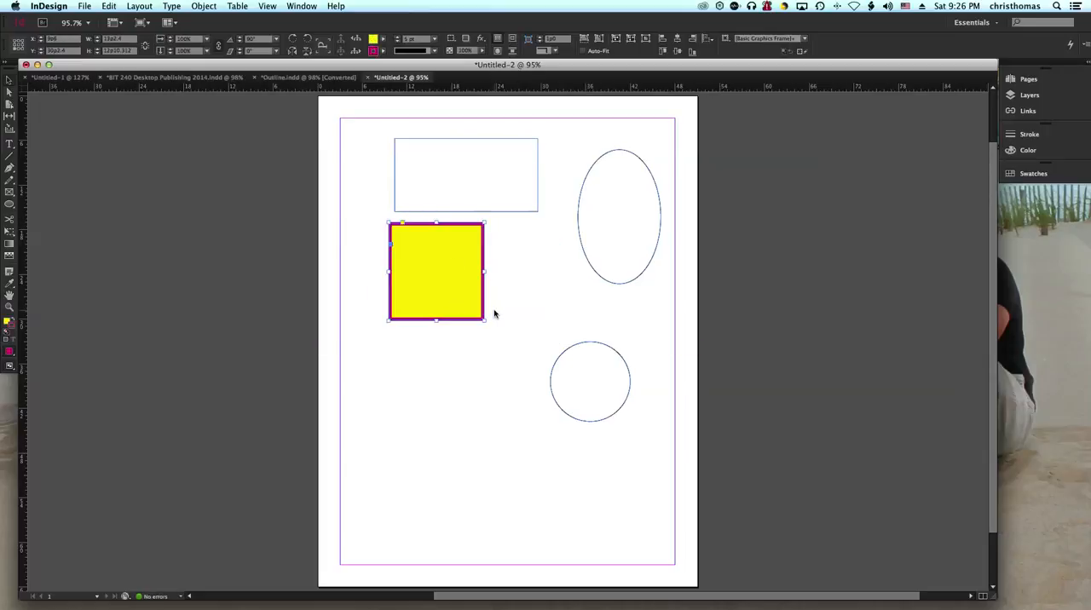